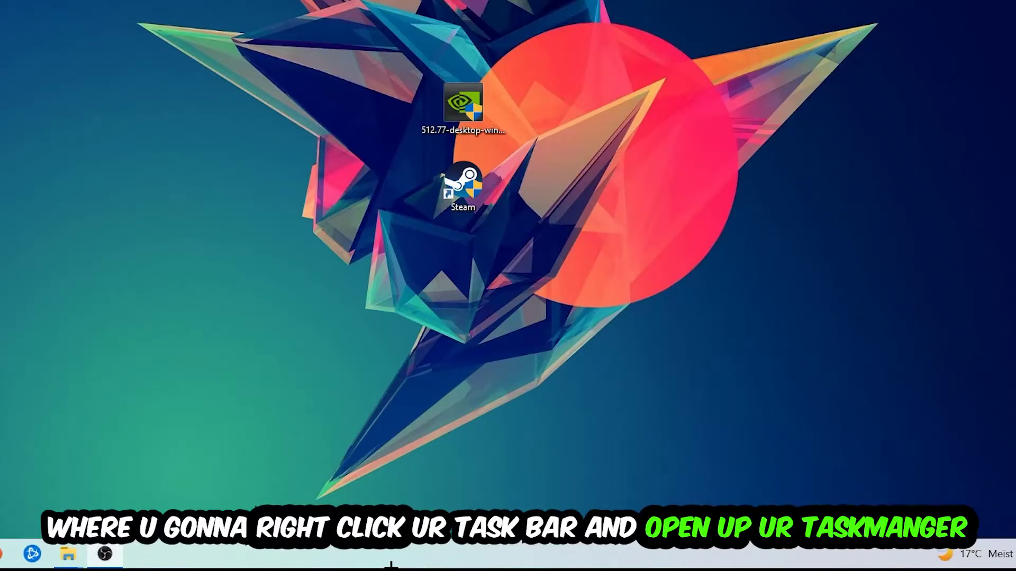
- Open Task Manager full screen, end the Console Window Host process, and close it
right_click(424, 560)
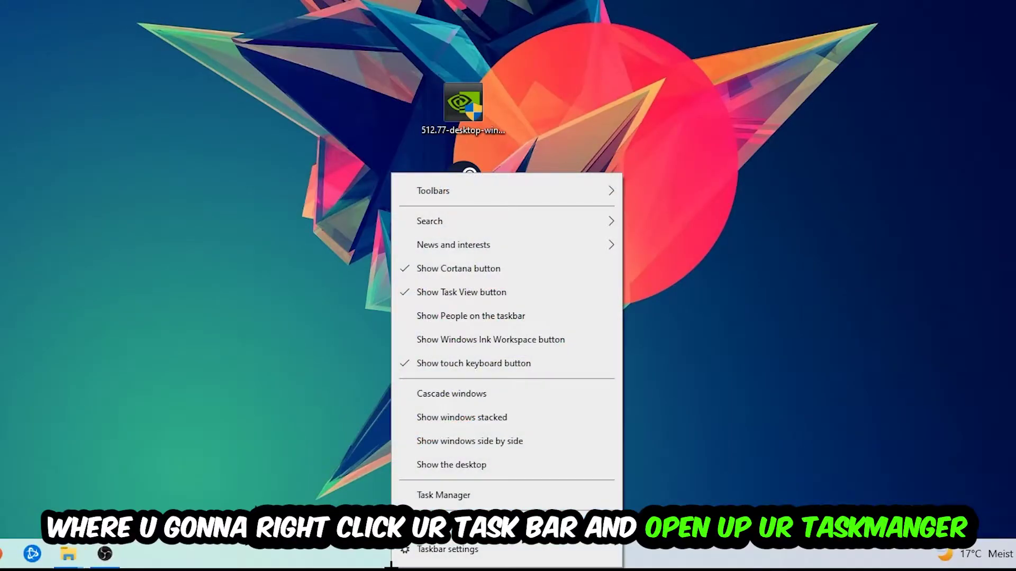
left_click(461, 499)
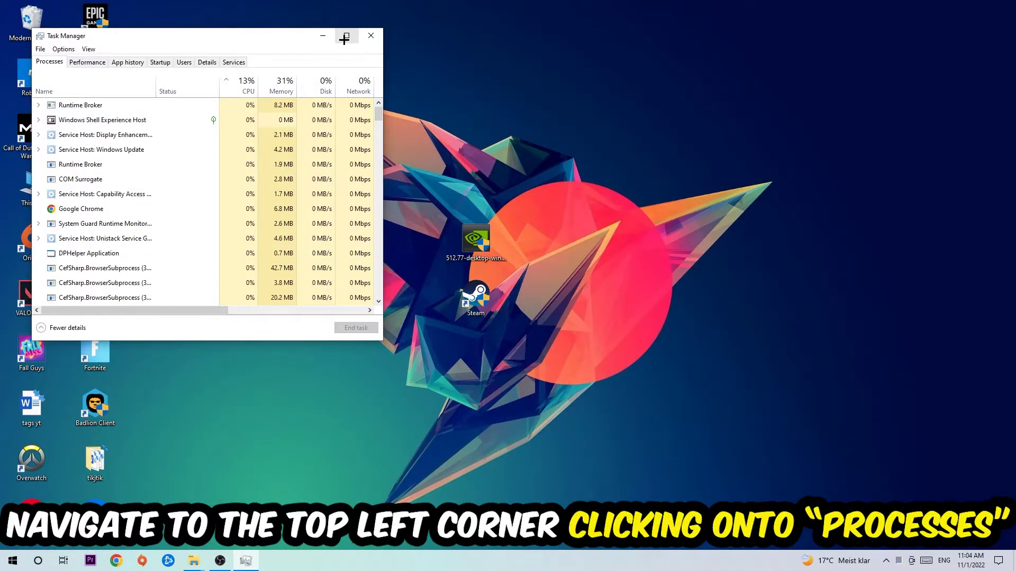
left_click(346, 36)
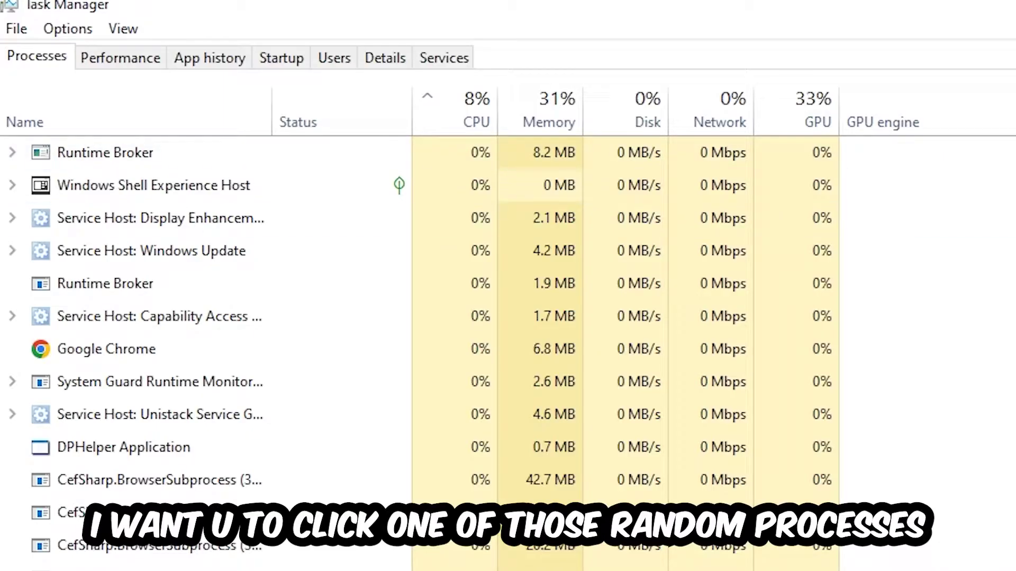
left_click(548, 447)
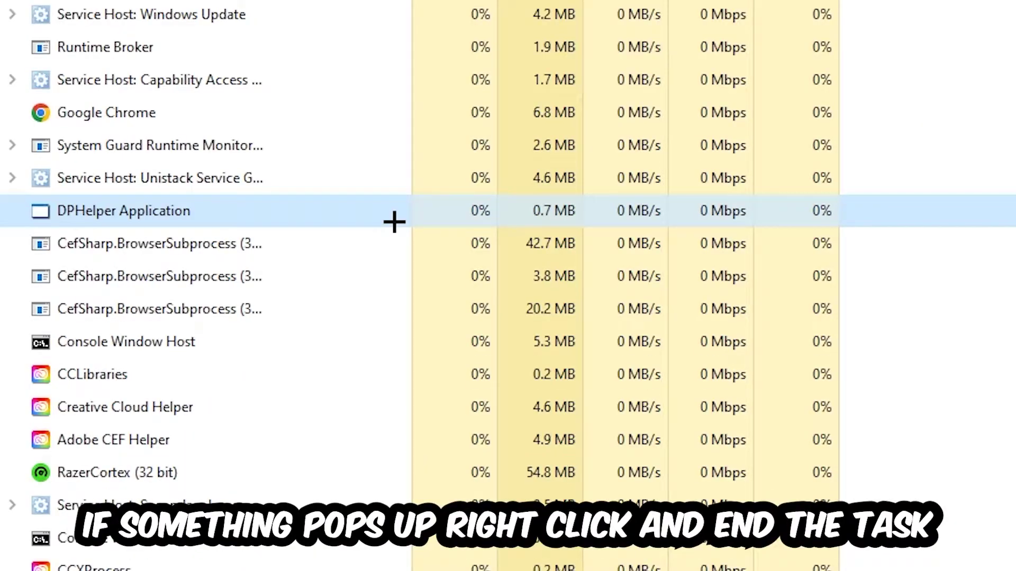
right_click(338, 354)
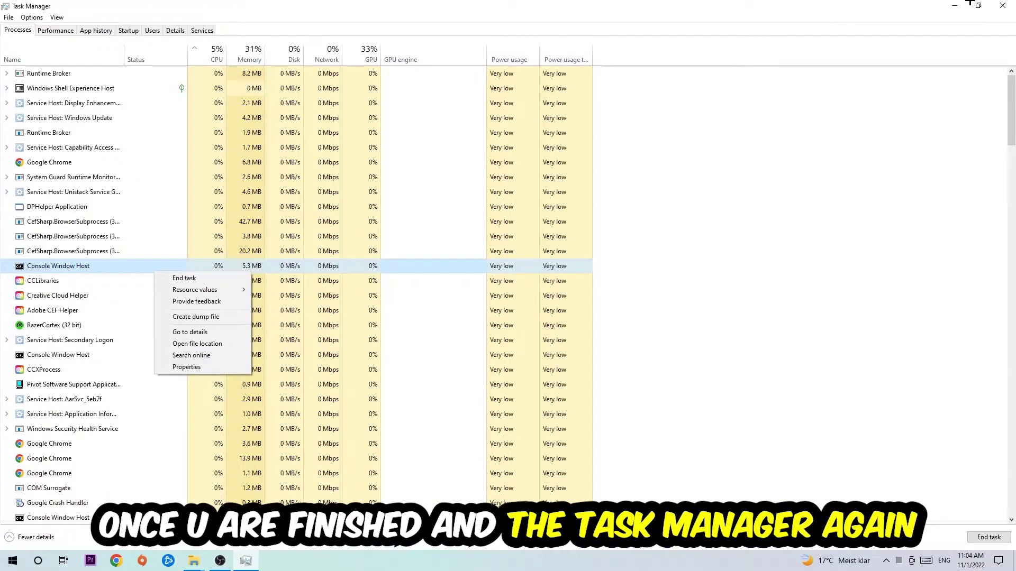
left_click(1001, 6)
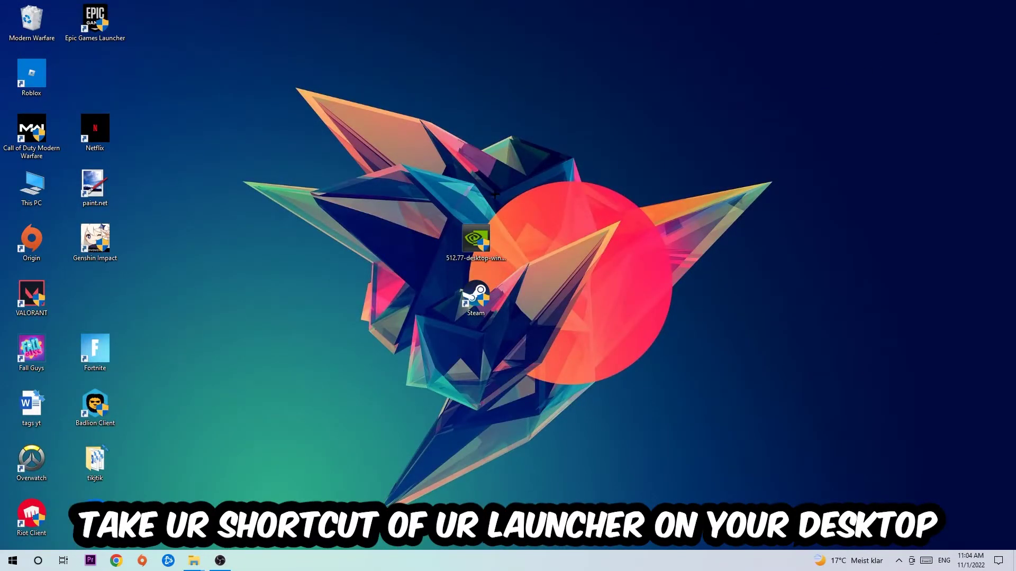
- Move the Steam shortcut to the upper left and bring up its right-click menu
mouse_move(475, 299)
left_mouse_down()
mouse_move(628, 165)
mouse_move(429, 139)
left_mouse_up()
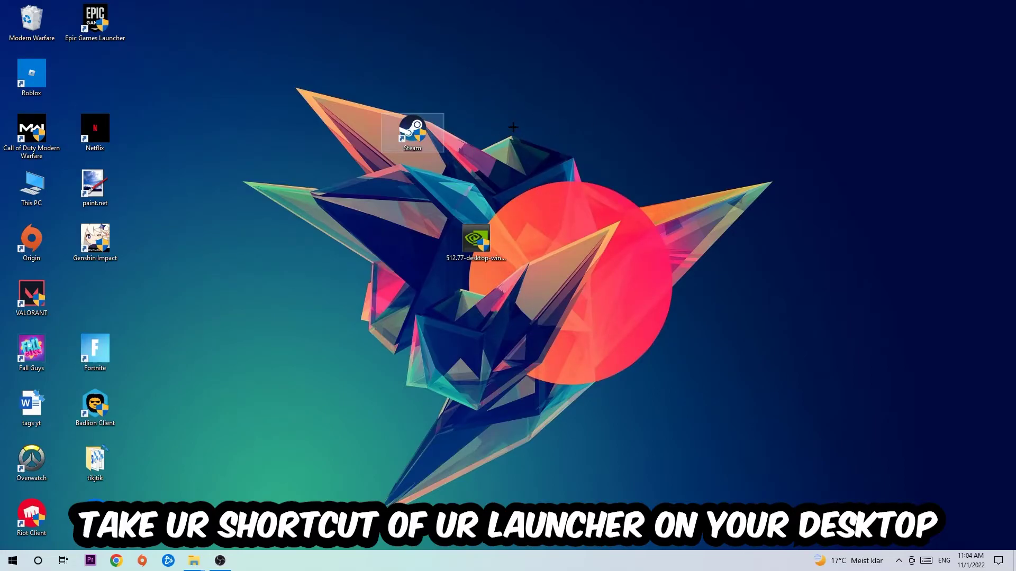
left_click_drag(600, 134, 351, 103)
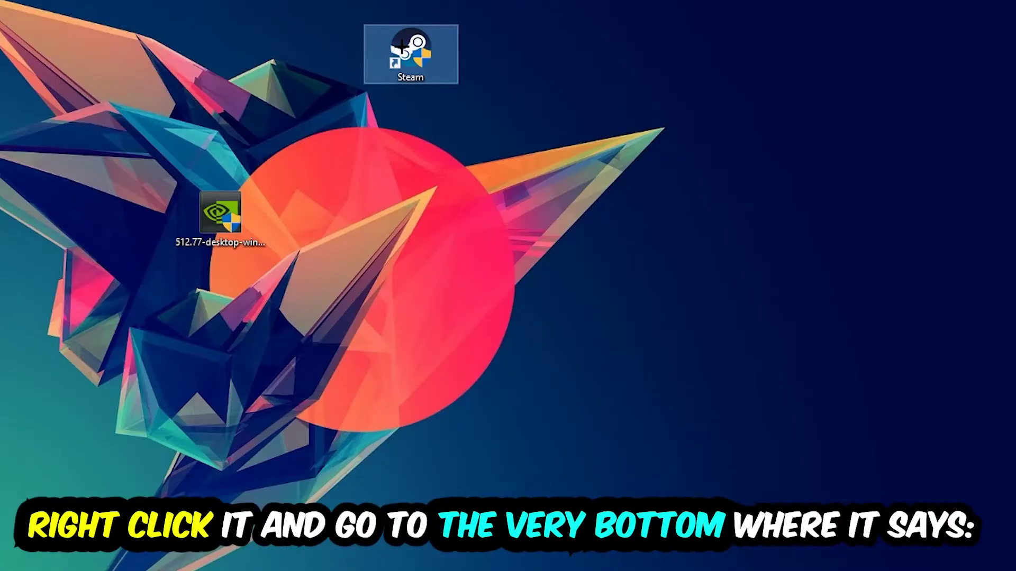
right_click(401, 46)
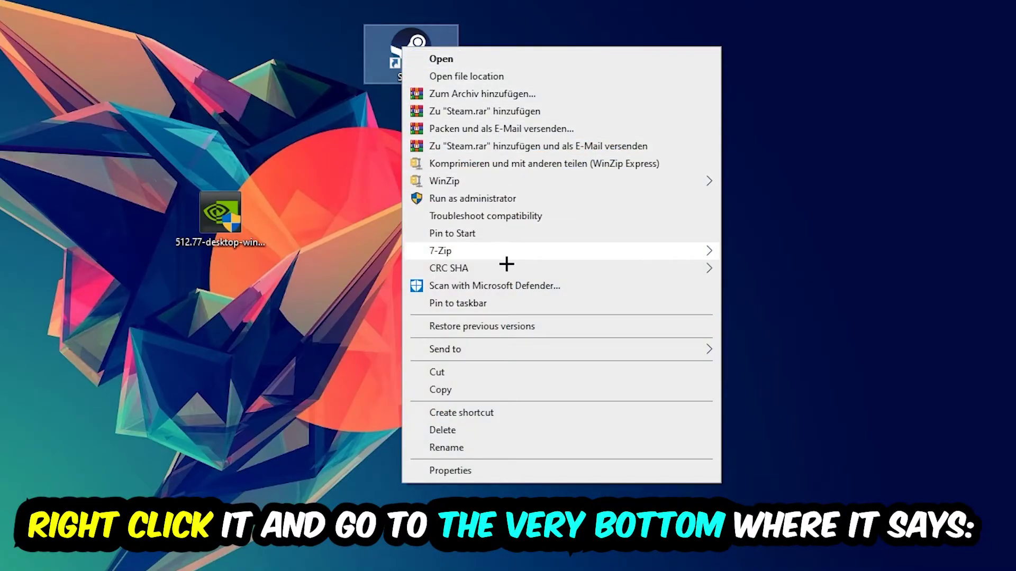
- Give the Steam shortcut Windows 8 compatibility mode and administrator rights, then recentre the icon
left_click(484, 473)
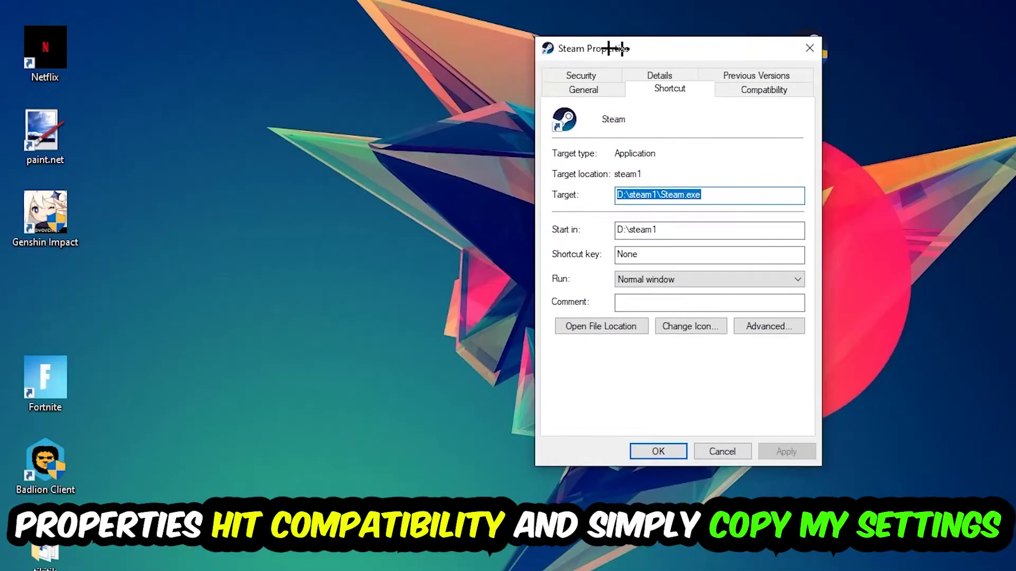
left_click_drag(618, 49, 435, 39)
left_click(572, 76)
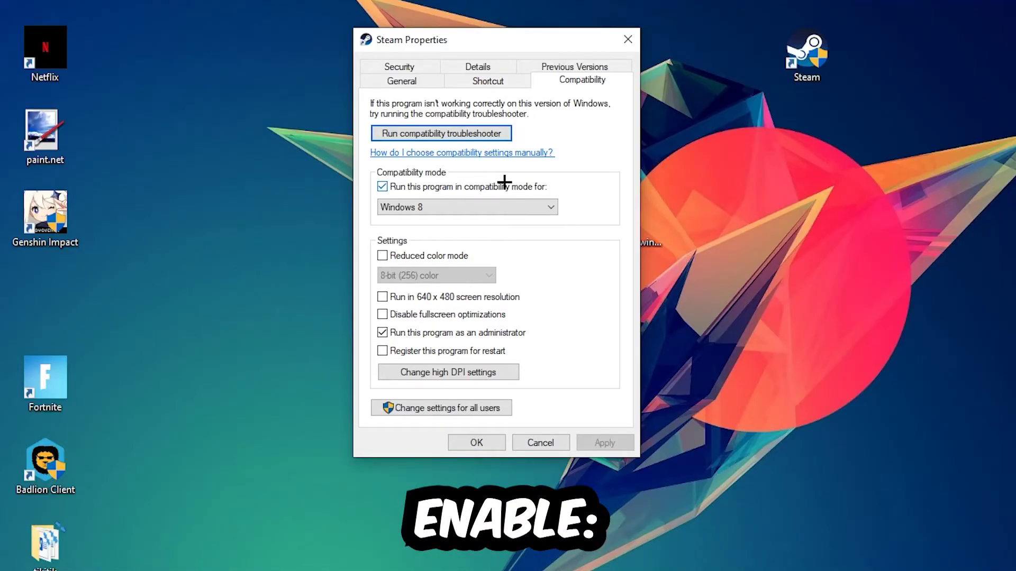
left_click(535, 207)
left_click(599, 173)
left_click(480, 441)
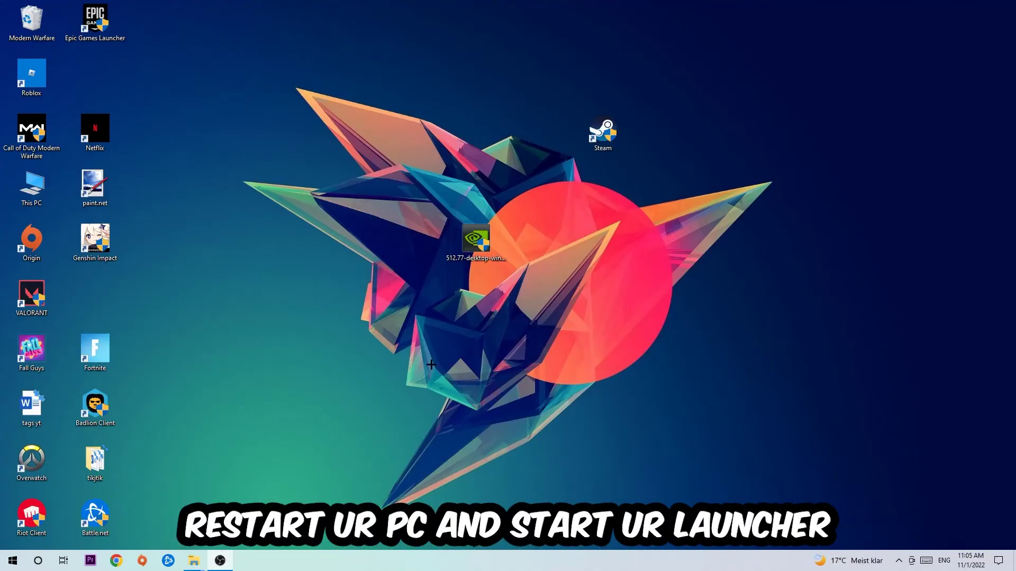
left_click_drag(603, 131, 510, 145)
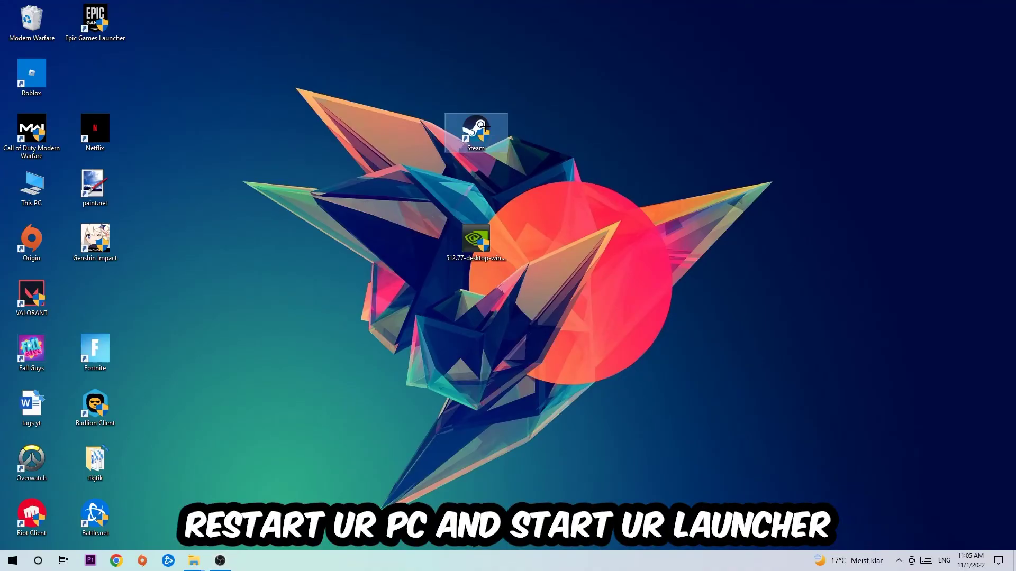
left_click(607, 221)
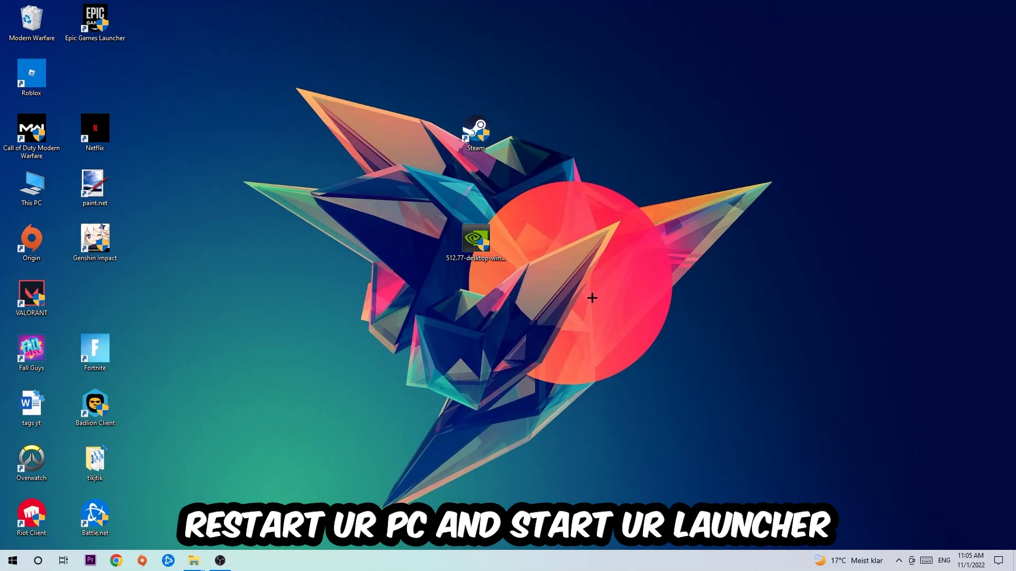